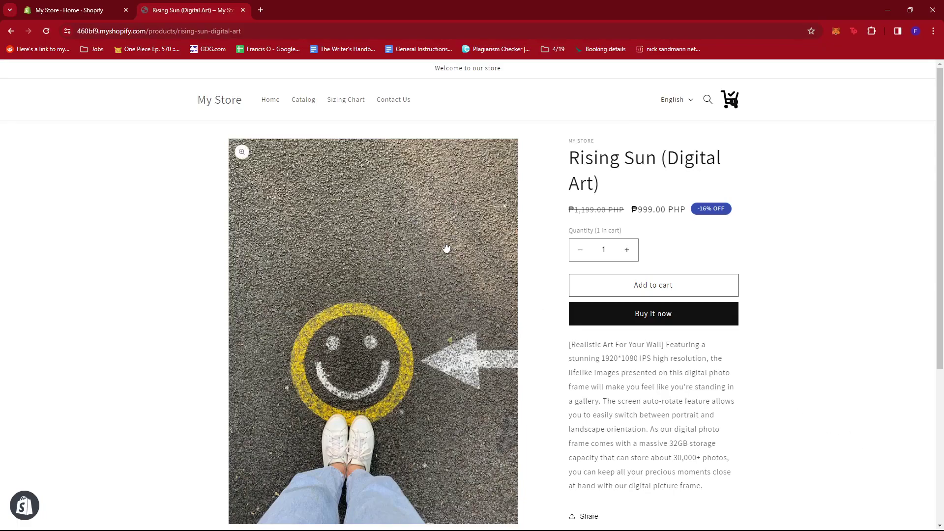
{"action": "scroll", "coordinate": [447, 247], "scroll_direction": "down", "scroll_amount": 2}
{"action": "scroll", "coordinate": [447, 247], "scroll_direction": "up", "scroll_amount": 2}
{"action": "scroll", "coordinate": [446, 247], "scroll_direction": "down", "scroll_amount": 1}
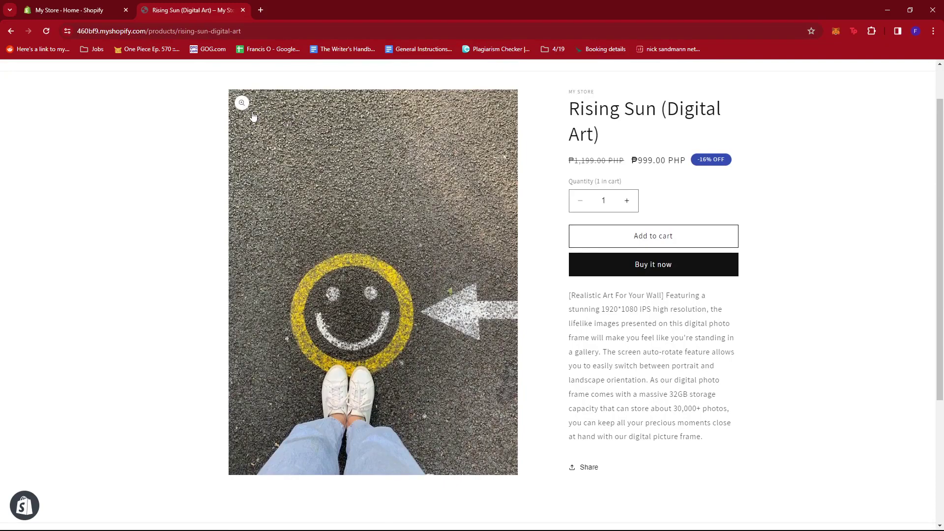
View the product image's lightbox zoom, close it, and return to the Shopify admin
{"action": "left_click", "coordinate": [376, 199]}
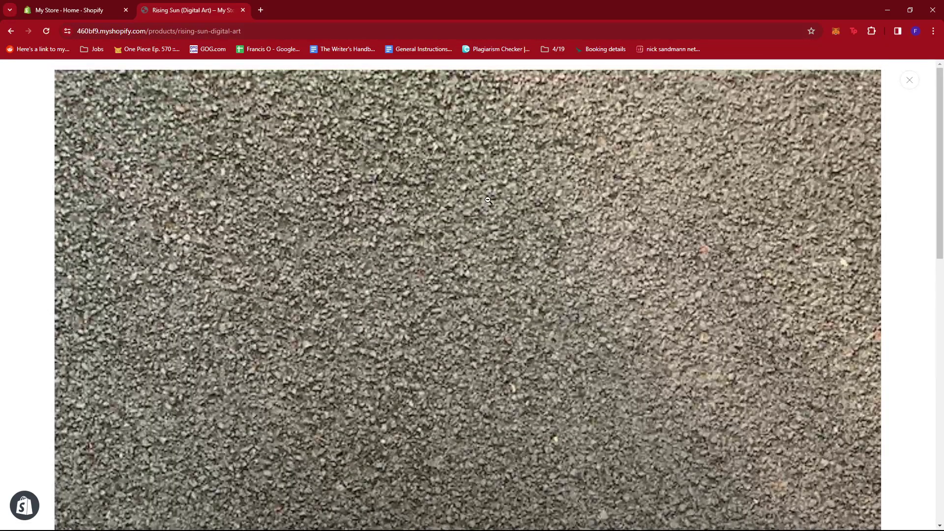
{"action": "scroll", "coordinate": [488, 201], "scroll_direction": "down", "scroll_amount": 3}
{"action": "scroll", "coordinate": [487, 201], "scroll_direction": "down", "scroll_amount": 2}
{"action": "scroll", "coordinate": [473, 196], "scroll_direction": "up", "scroll_amount": 2}
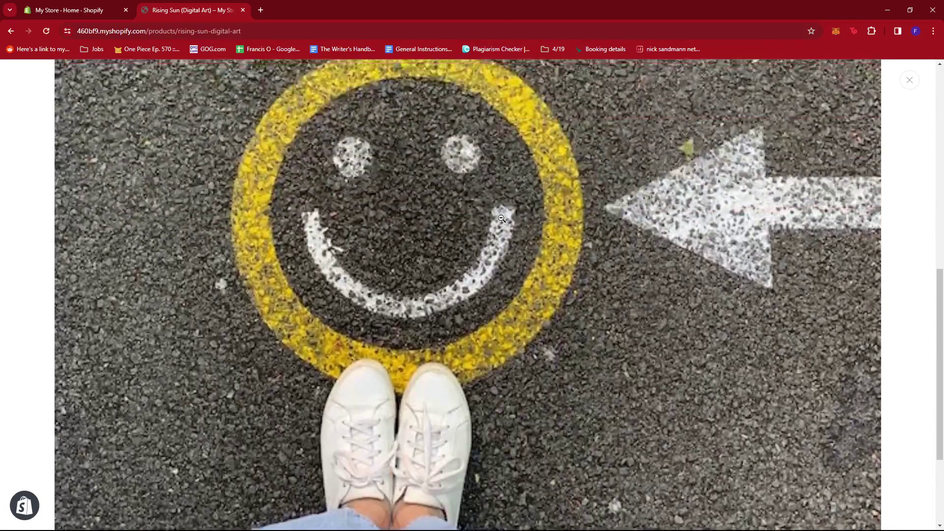
{"action": "scroll", "coordinate": [458, 189], "scroll_direction": "up", "scroll_amount": 3}
{"action": "left_click", "coordinate": [426, 178]}
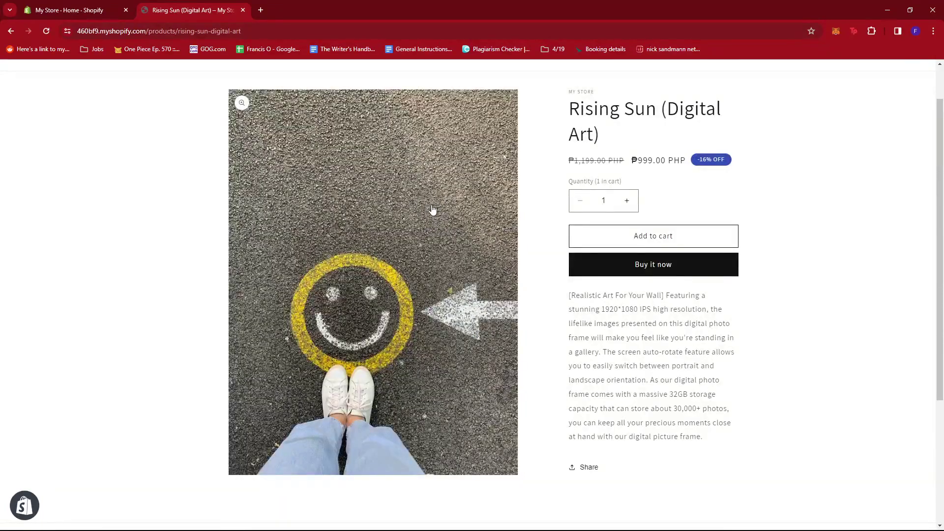
{"action": "left_click", "coordinate": [81, 13]}
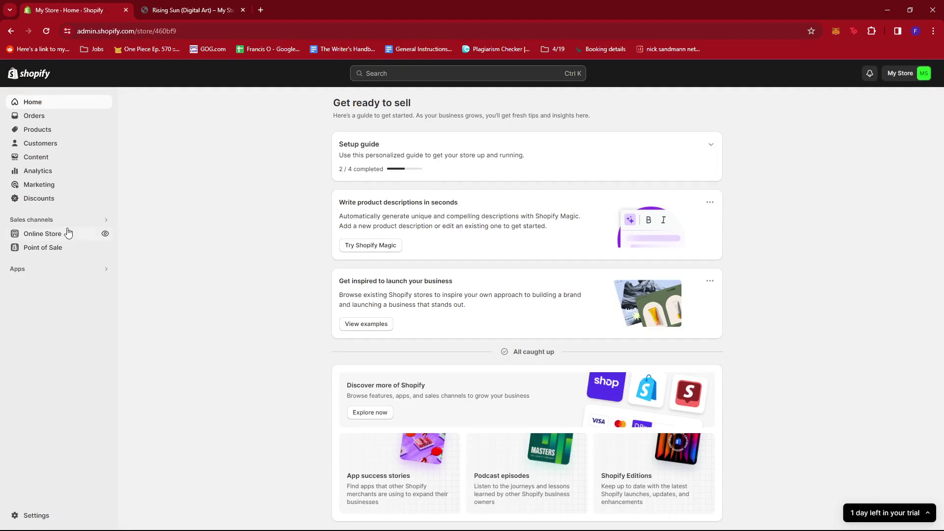
Go to the Online Store themes page listing Dawn as current theme
{"action": "left_click", "coordinate": [49, 235]}
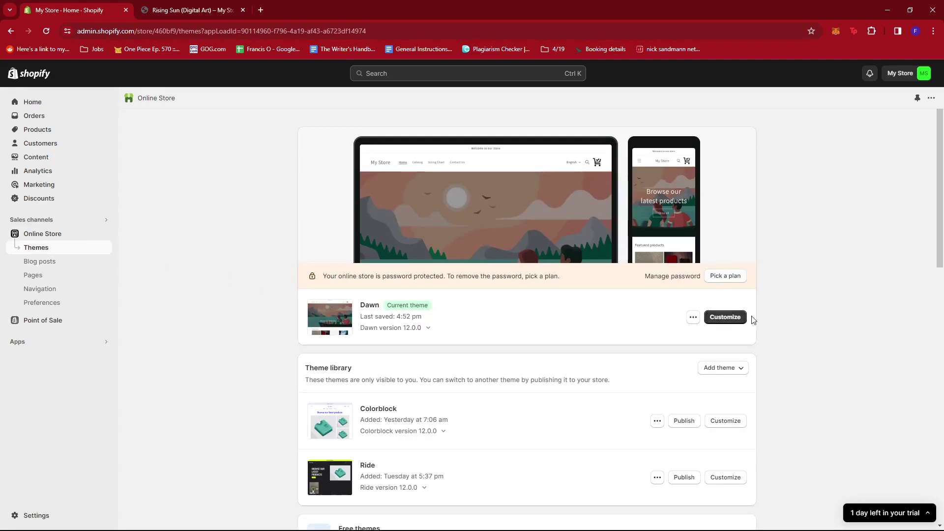
Customize Dawn and load the Default product template, previewing Rising Sun (Digital Art)
{"action": "left_click", "coordinate": [725, 318]}
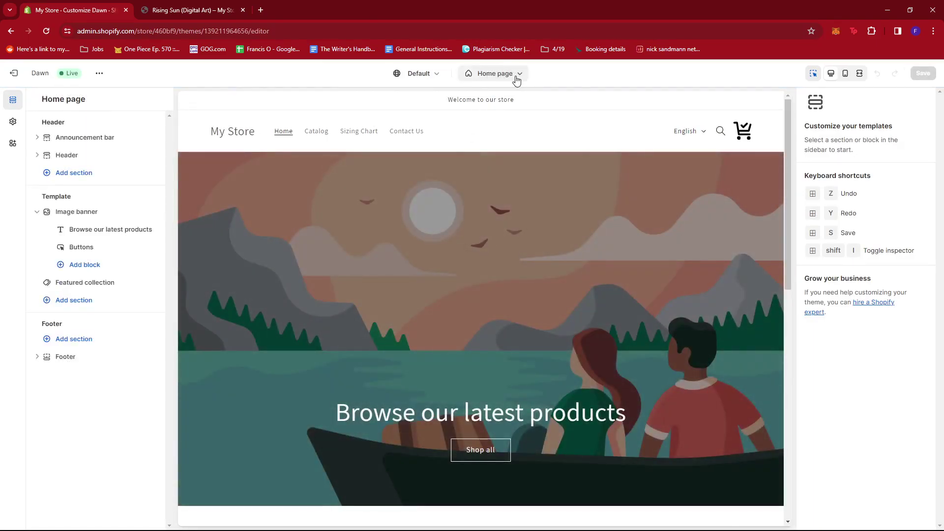
{"action": "left_click", "coordinate": [516, 74]}
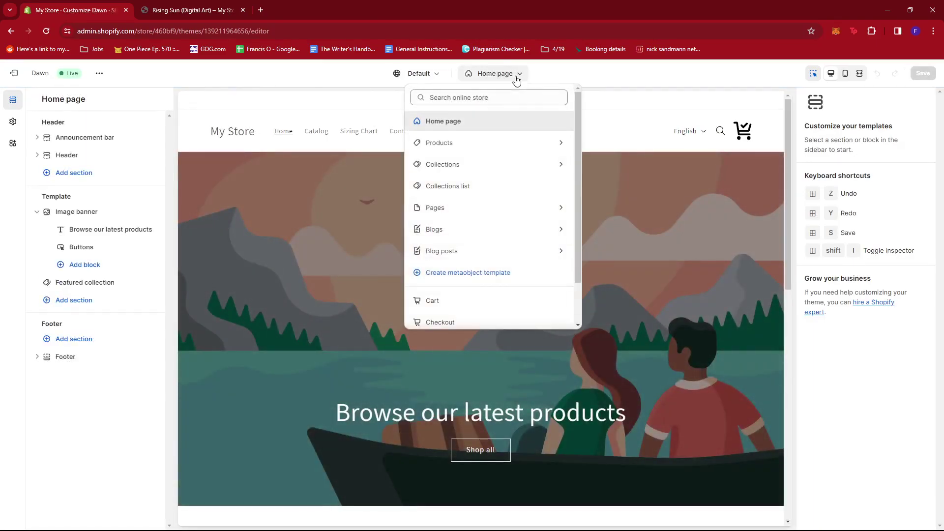
{"action": "left_click", "coordinate": [468, 149]}
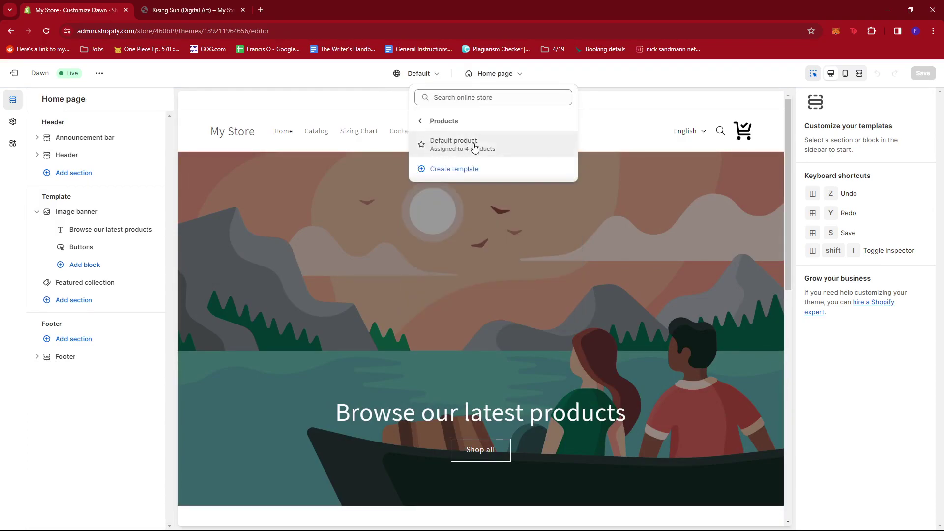
{"action": "left_click", "coordinate": [473, 145]}
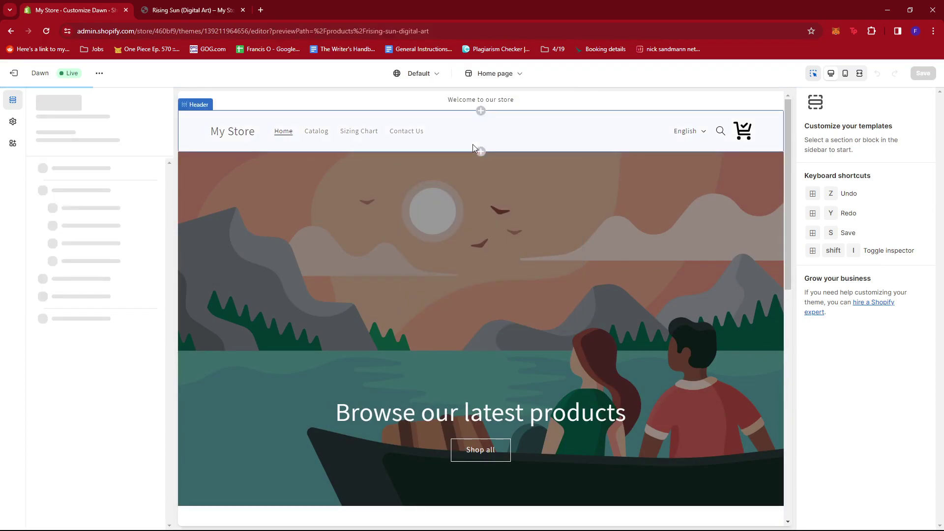
{"action": "scroll", "coordinate": [505, 223], "scroll_direction": "down", "scroll_amount": 1}
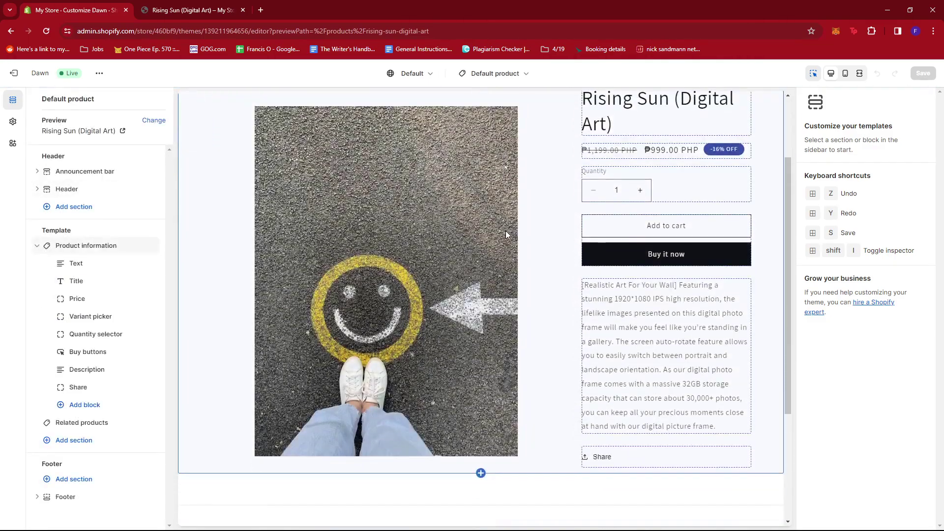
{"action": "scroll", "coordinate": [352, 285], "scroll_direction": "up", "scroll_amount": 1}
Set Product information's Image zoom from Open lightbox to No zoom and save
{"action": "left_click", "coordinate": [415, 288]}
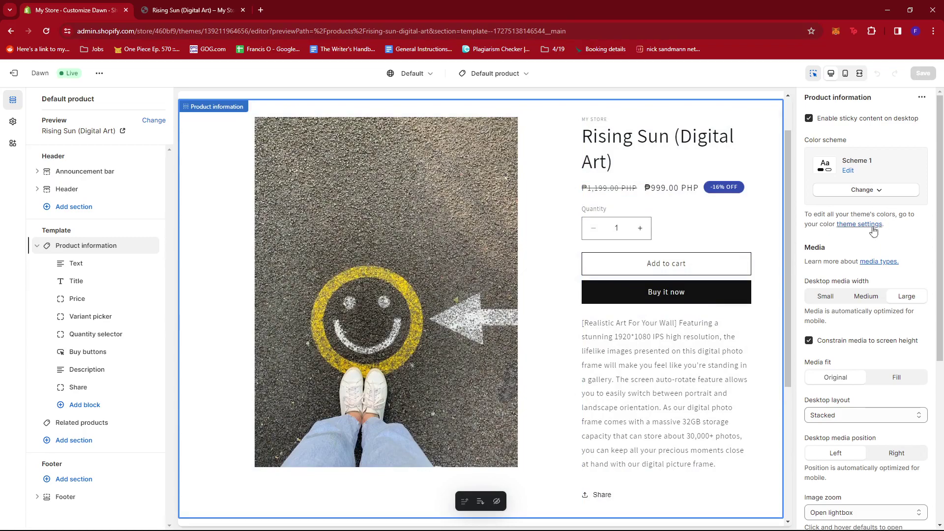
{"action": "scroll", "coordinate": [873, 231], "scroll_direction": "down", "scroll_amount": 1}
{"action": "scroll", "coordinate": [872, 231], "scroll_direction": "down", "scroll_amount": 2}
{"action": "scroll", "coordinate": [863, 236], "scroll_direction": "down", "scroll_amount": 2}
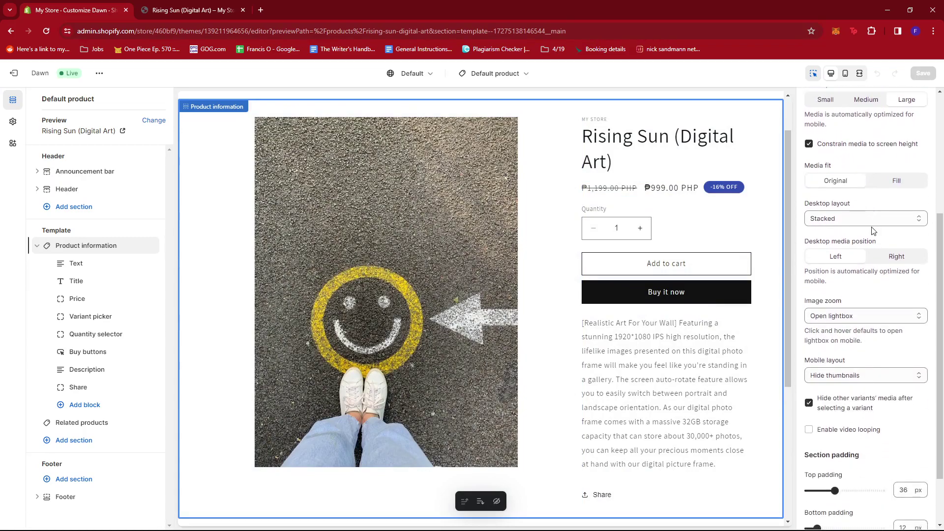
{"action": "scroll", "coordinate": [849, 247], "scroll_direction": "down", "scroll_amount": 1}
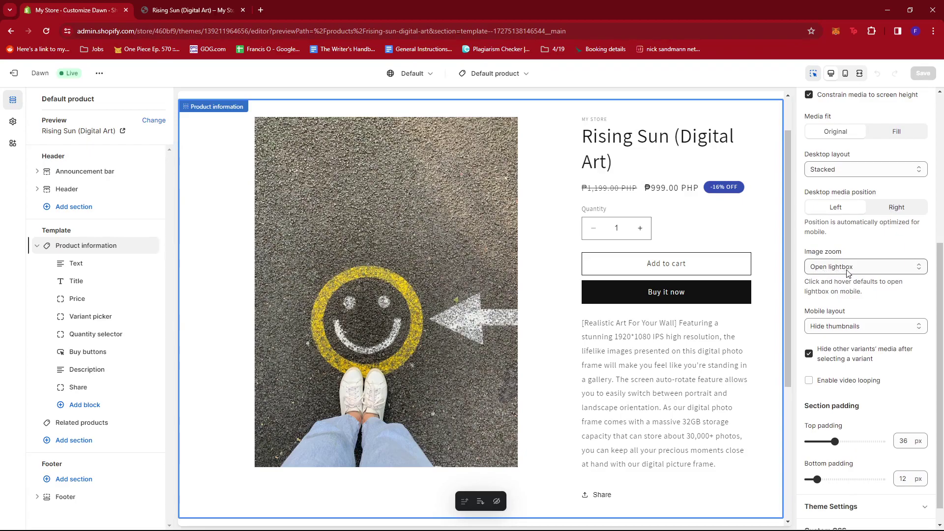
{"action": "left_click", "coordinate": [847, 267]}
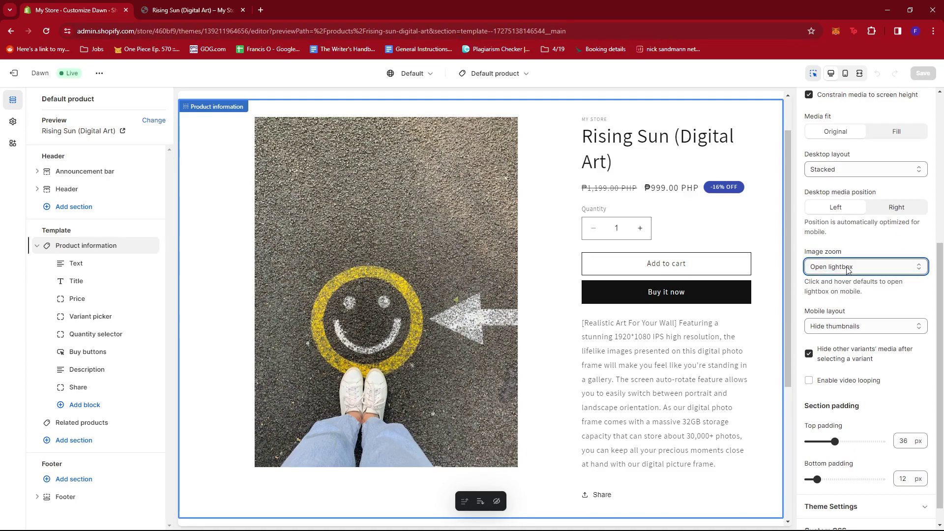
{"action": "left_click", "coordinate": [832, 300]}
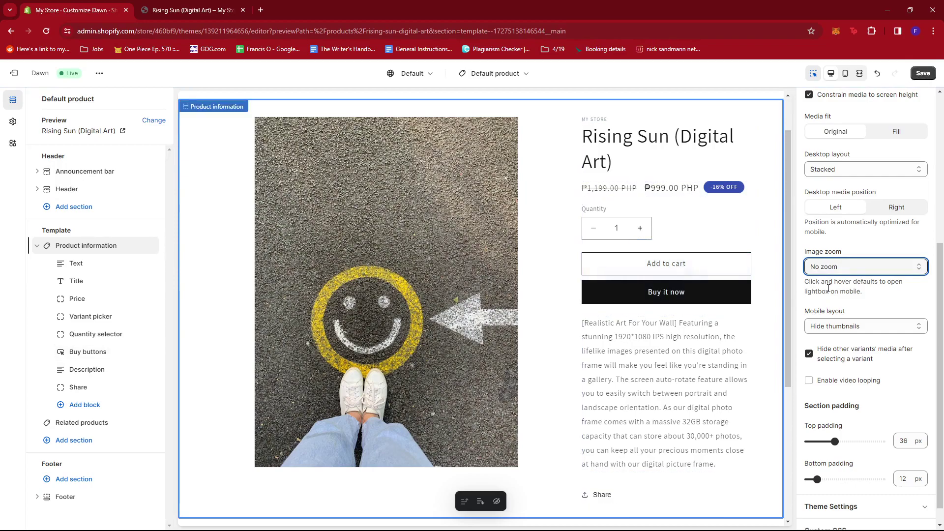
{"action": "left_click", "coordinate": [924, 75]}
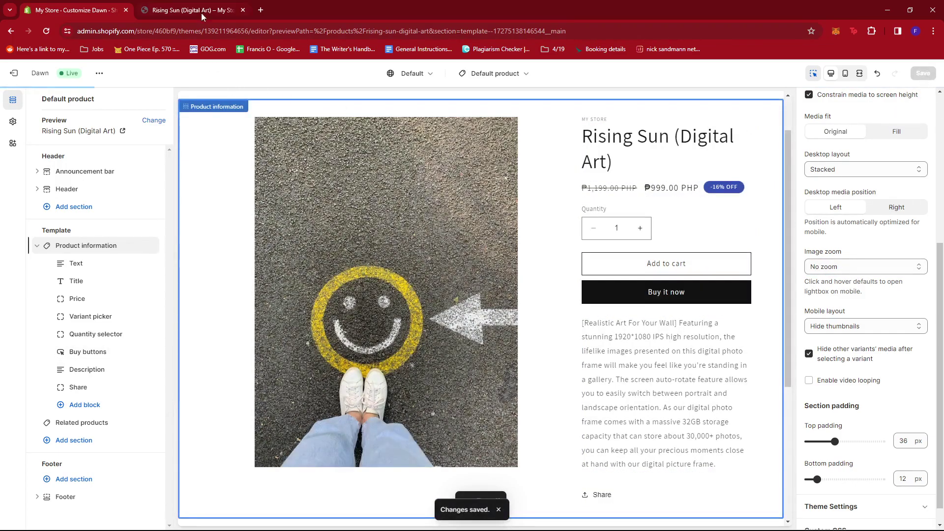
Reload the storefront Rising Sun (Digital Art) page to check images no longer zoom
{"action": "left_click", "coordinate": [201, 11]}
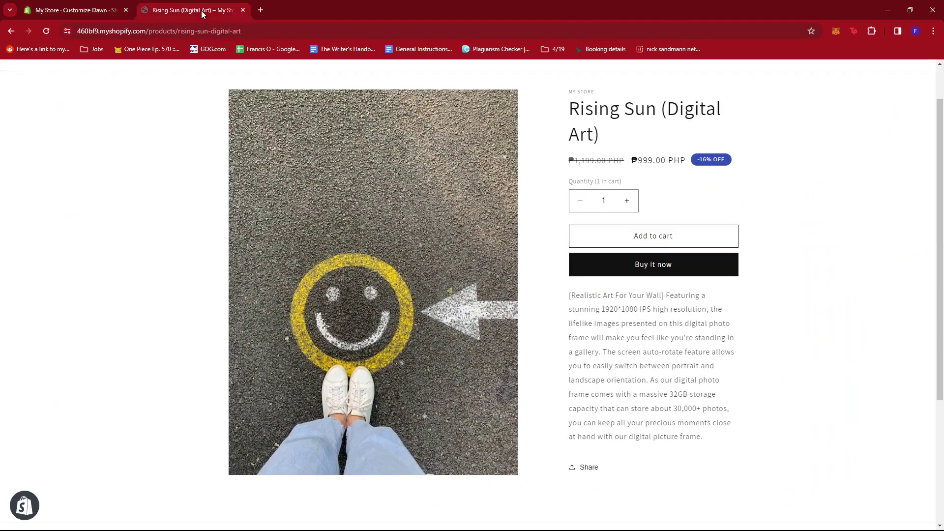
{"action": "left_click", "coordinate": [48, 32]}
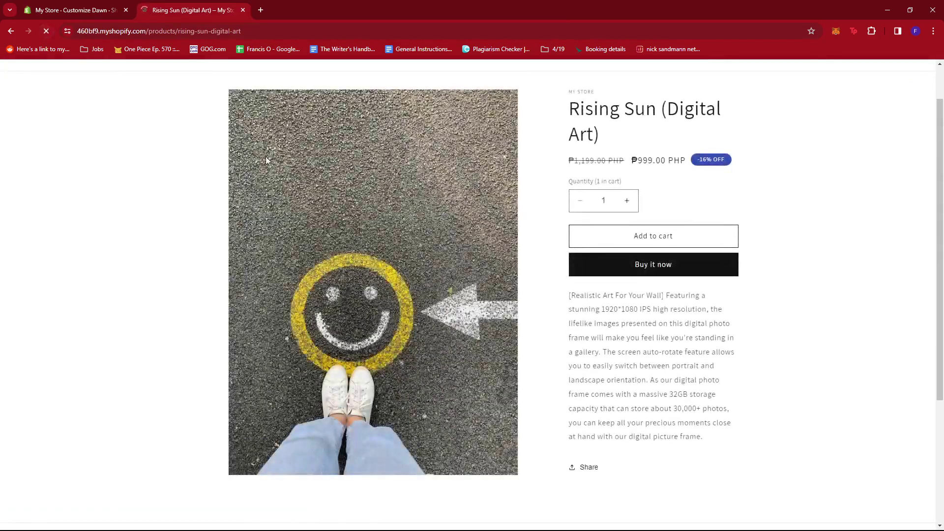